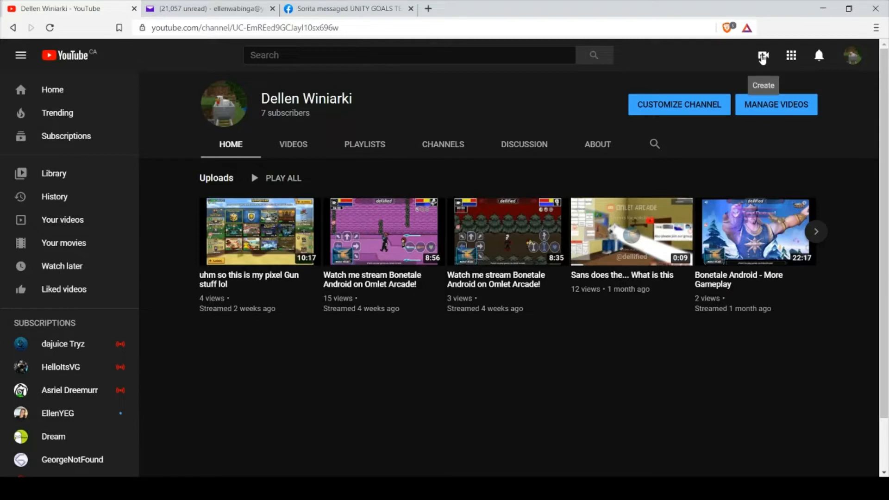
Start a new video upload to the channel and select the file War on Paper Game.mp4.
click(763, 57)
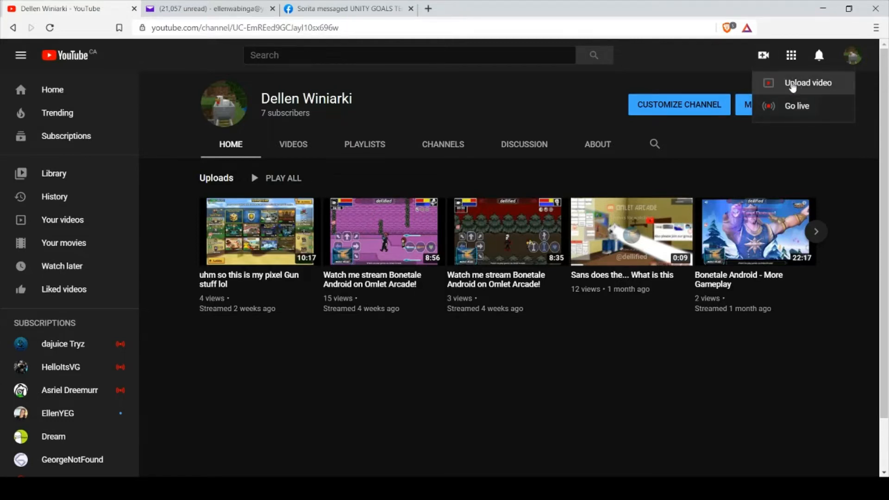
click(789, 86)
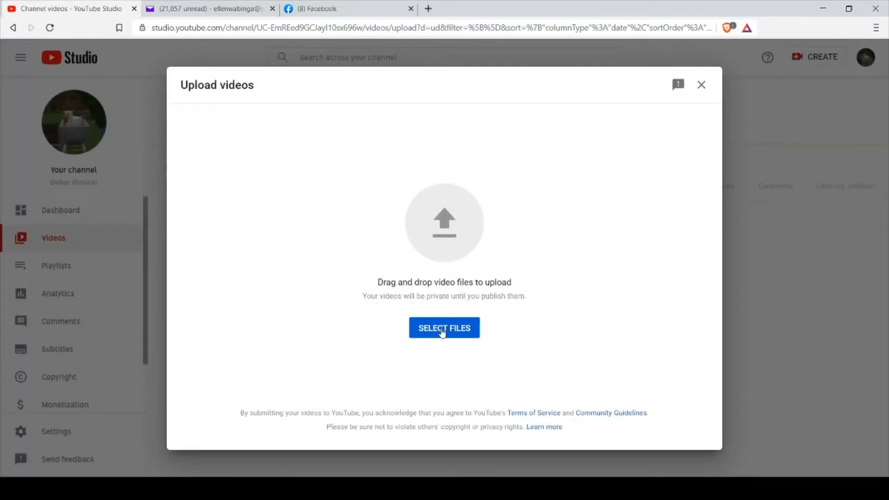
click(446, 329)
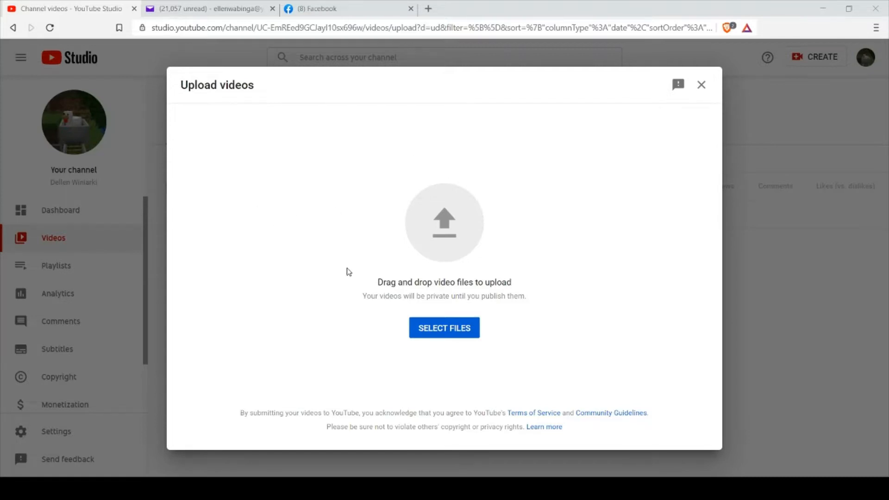
click(457, 330)
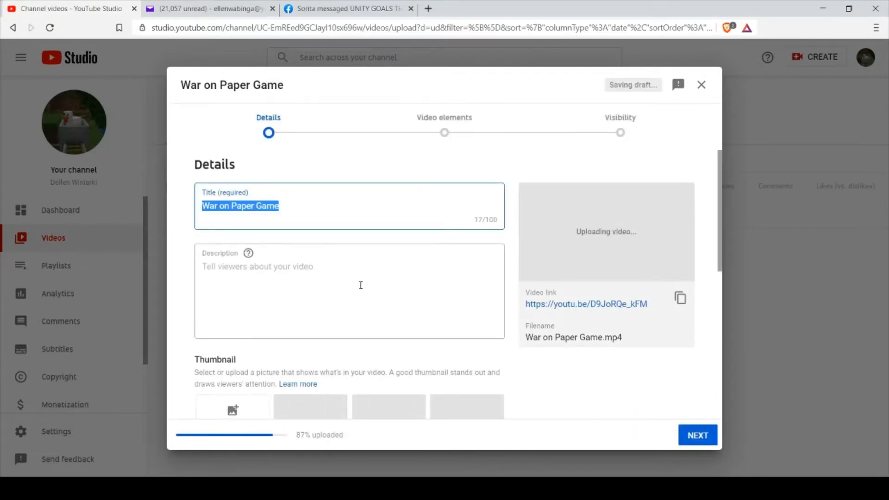
Enter "Funtime with Mom" as the video's description.
click(299, 208)
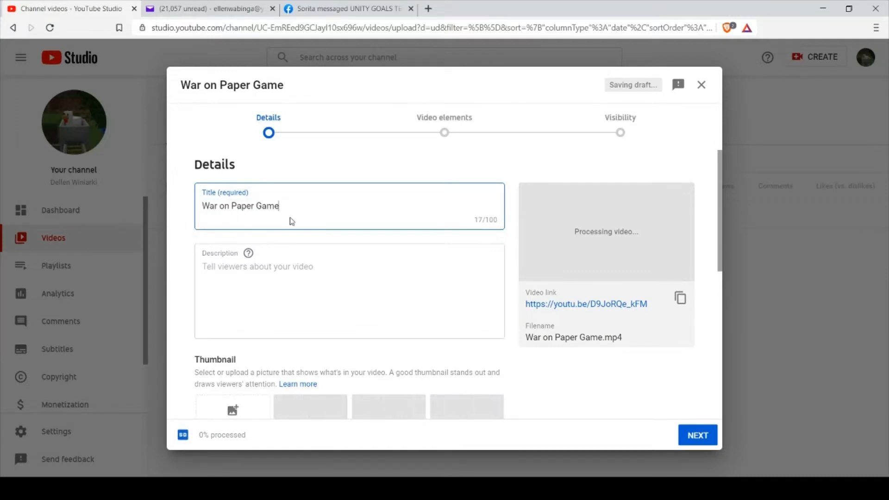
click(300, 268)
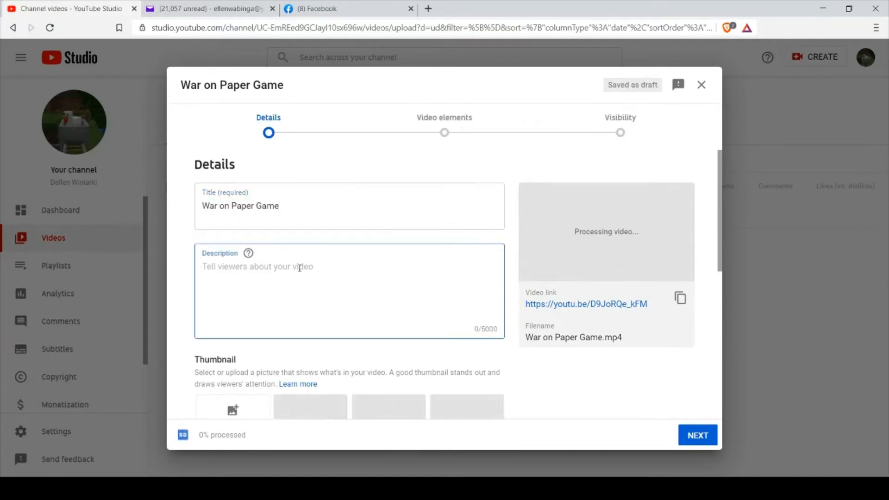
text(Fu)
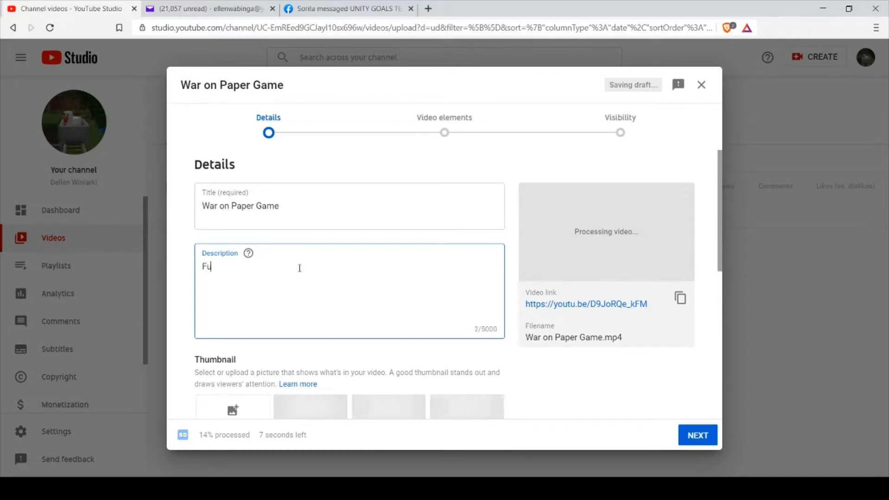
text(ntime )
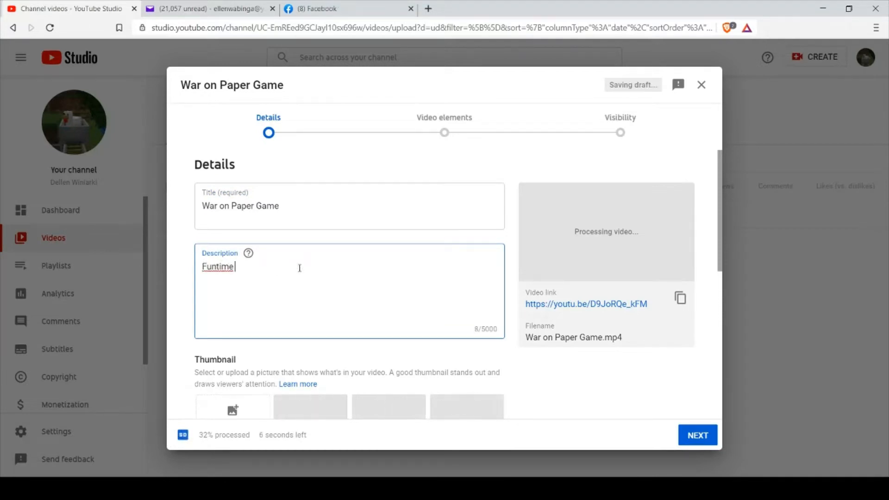
text(with )
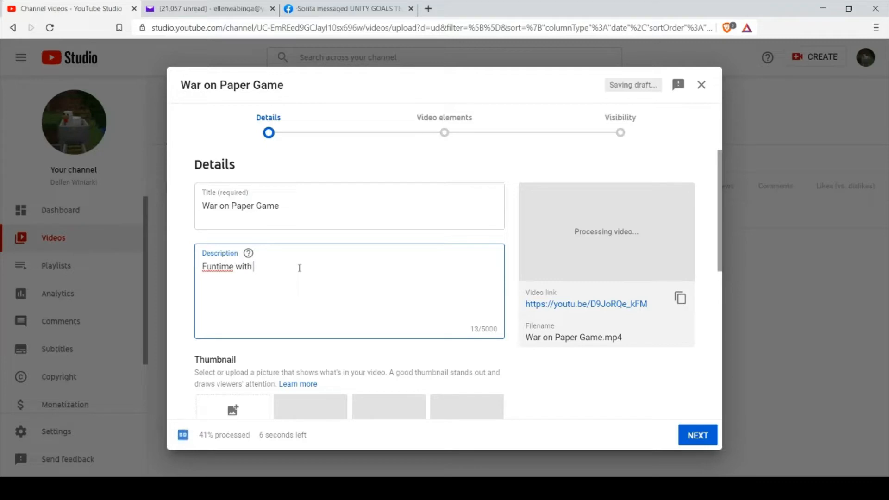
text(Mom)
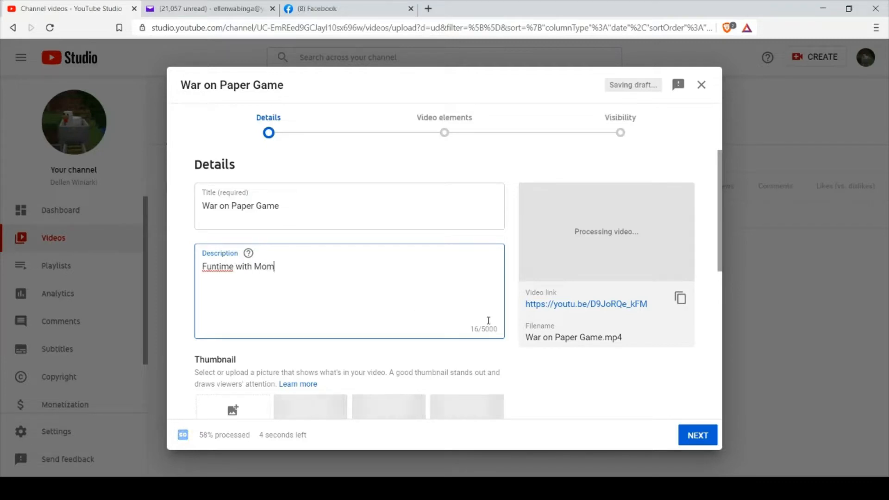
Mark the video as not made for kids and advance past the video elements to the visibility settings.
scroll(719, 268, down, 4)
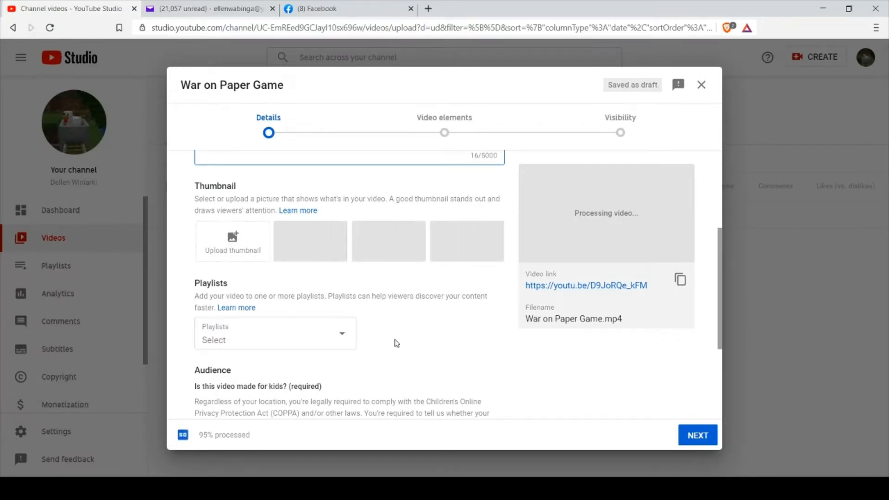
scroll(396, 343, down, 3)
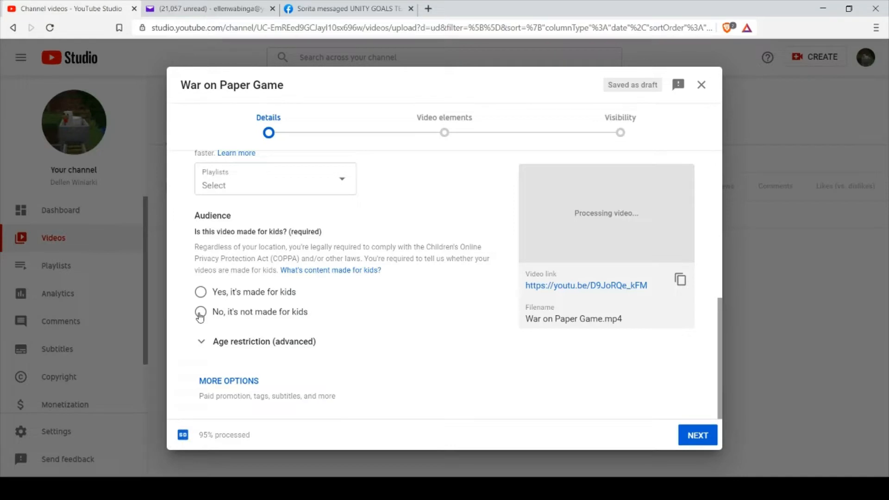
click(200, 316)
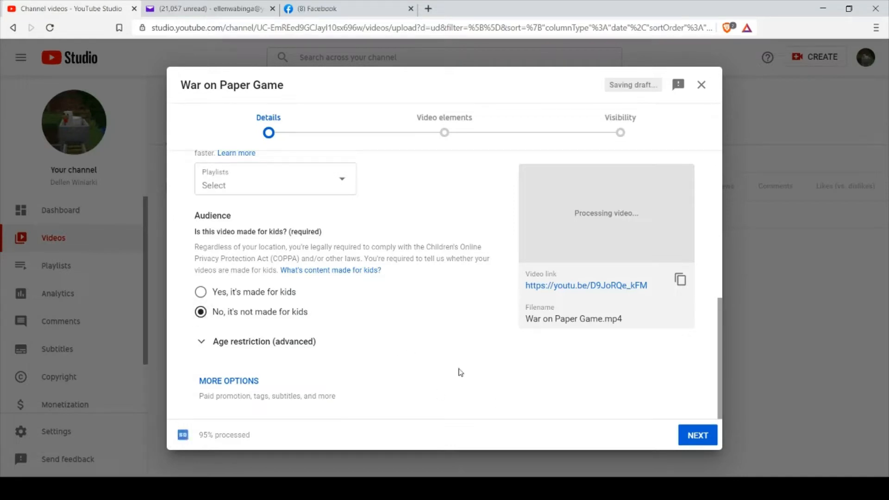
click(696, 436)
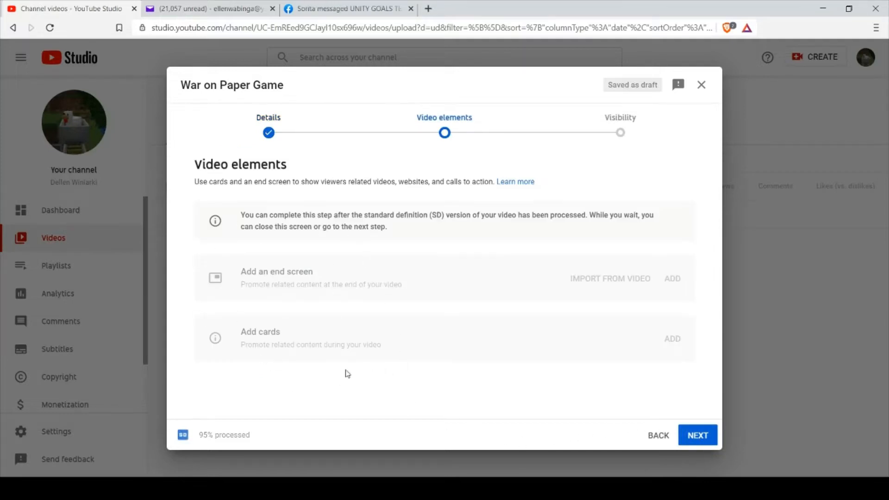
click(699, 436)
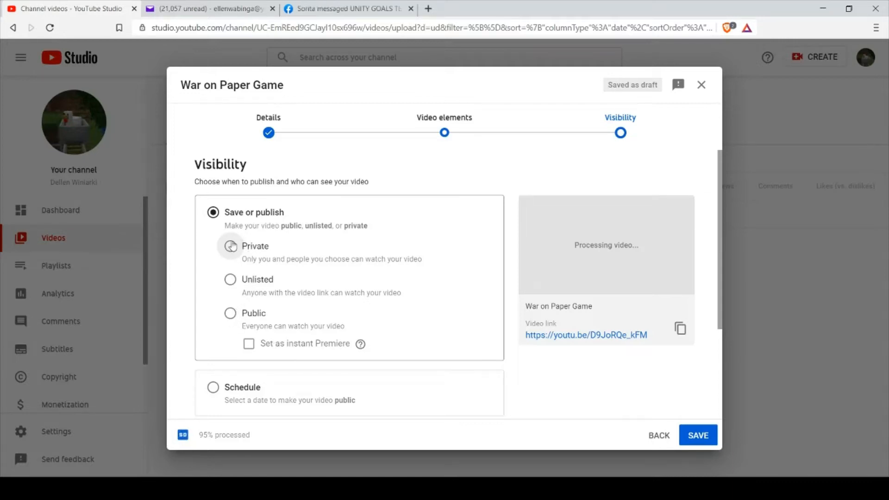
Set the video's visibility to Public as an instant Premiere.
click(230, 315)
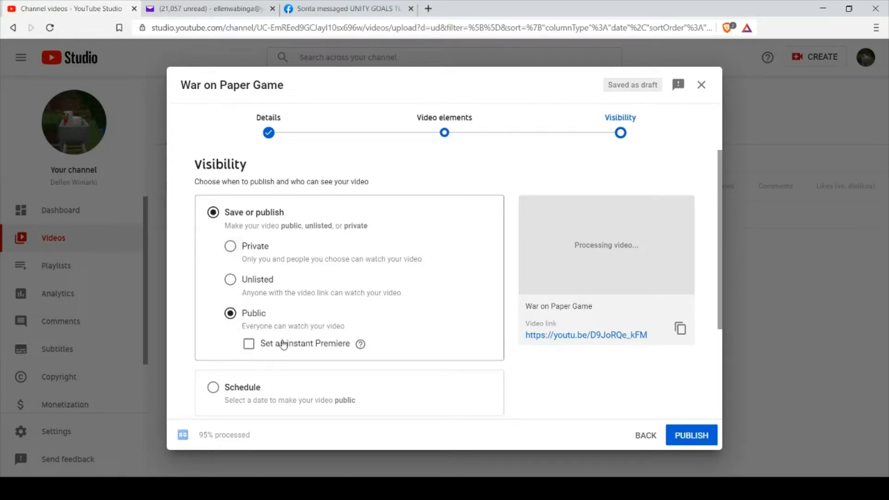
click(249, 344)
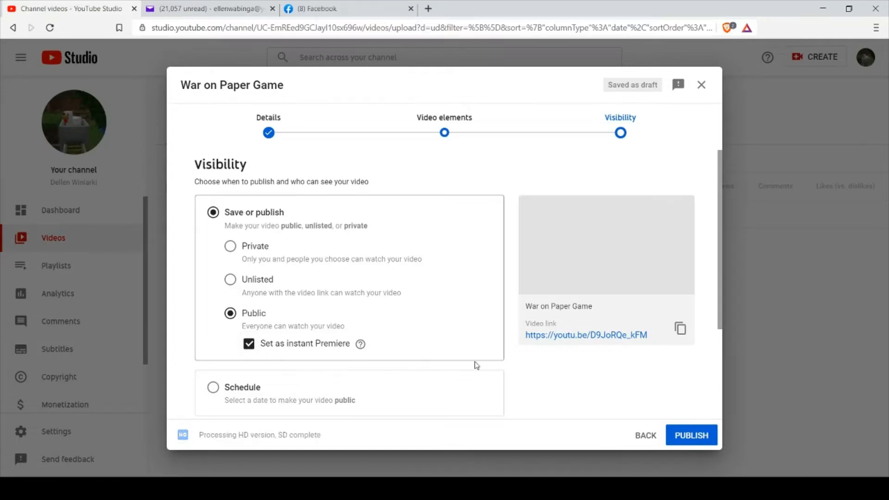
Switch the video to scheduled publishing and review the available dates and times, leaving Nov 2, 2020 at 12:00 AM selected.
scroll(514, 371, down, 3)
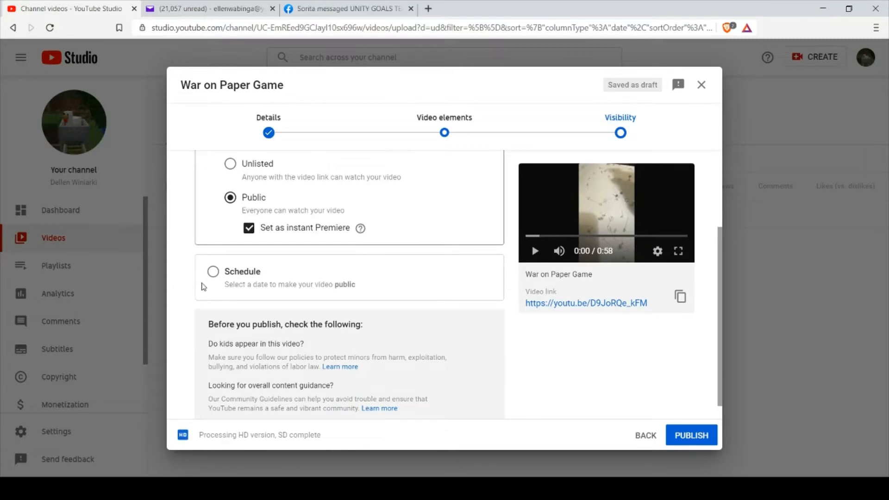
click(213, 272)
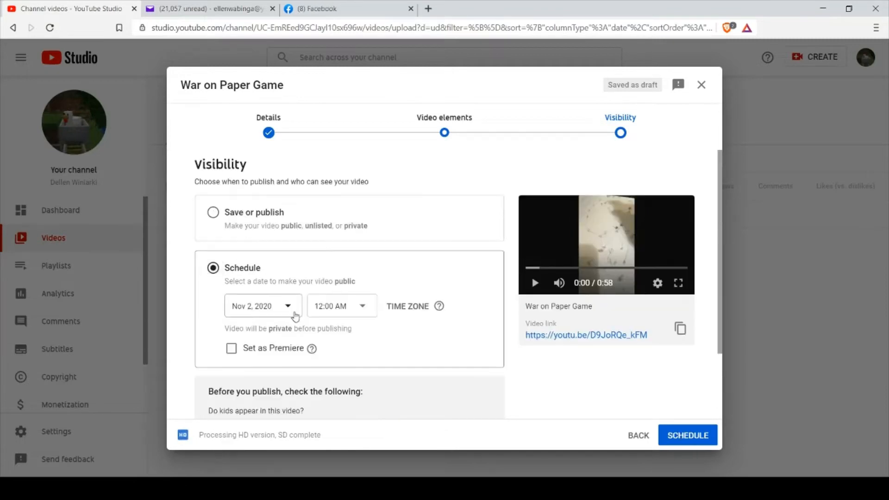
click(291, 307)
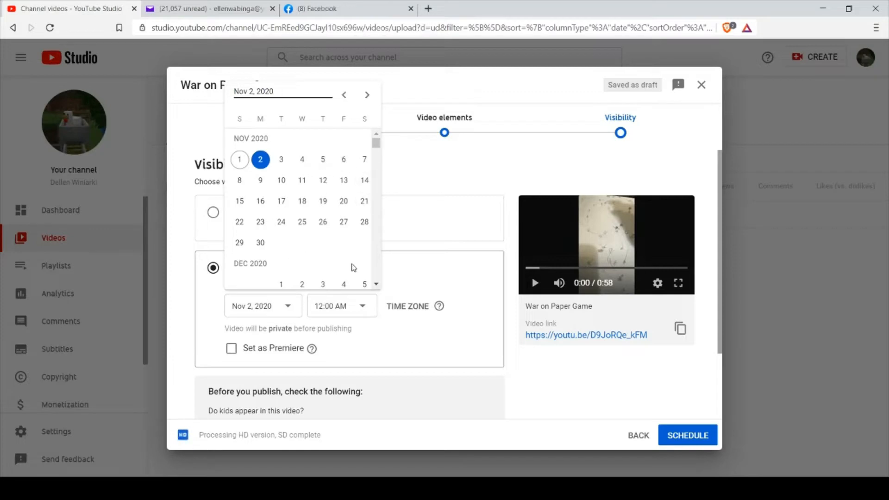
click(376, 285)
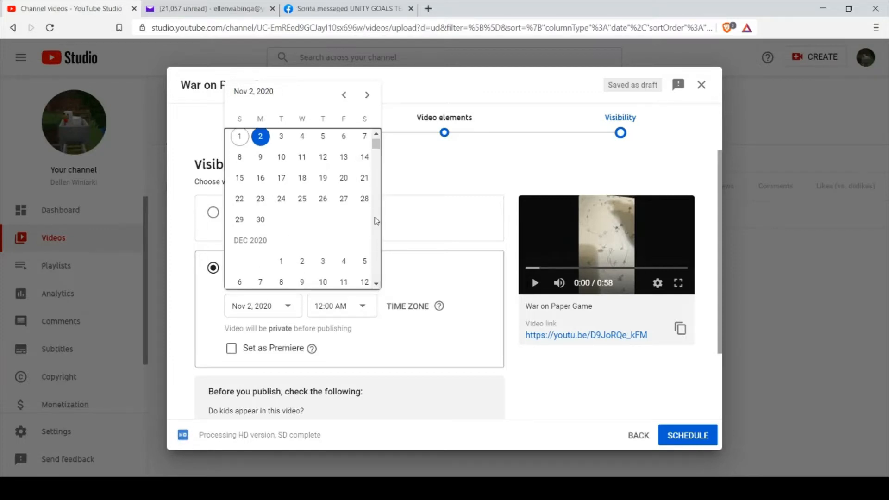
click(377, 135)
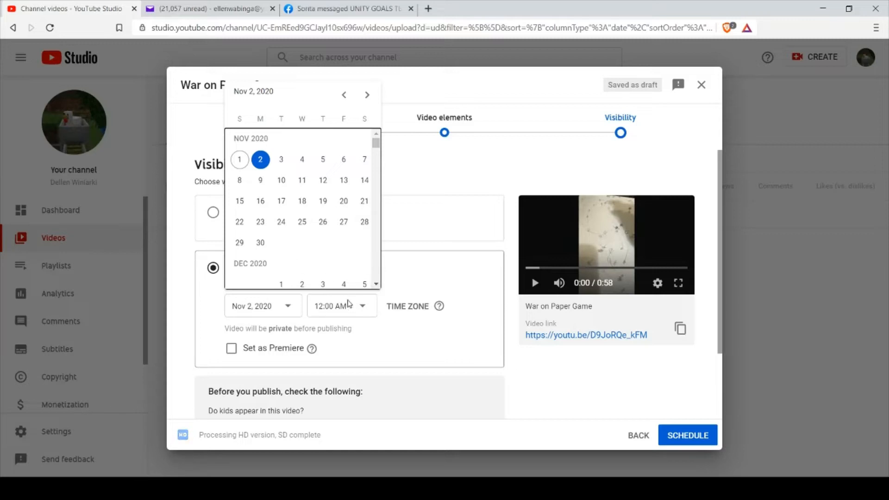
click(363, 308)
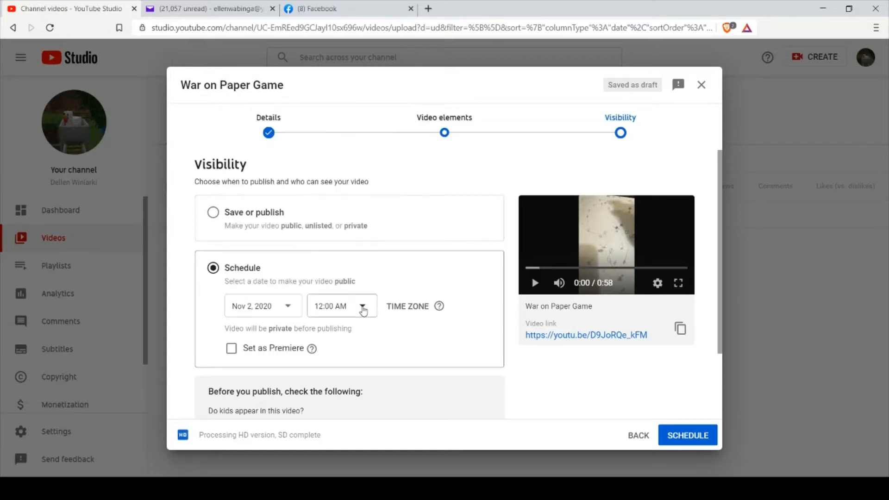
click(364, 308)
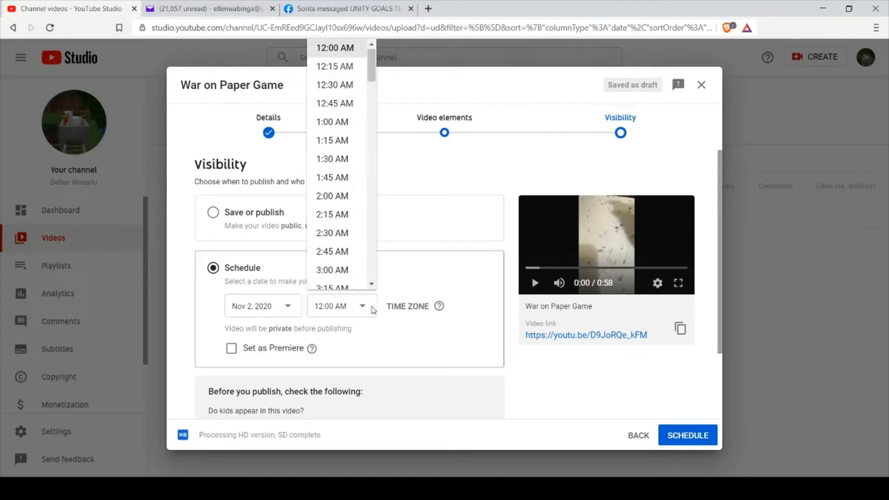
click(364, 308)
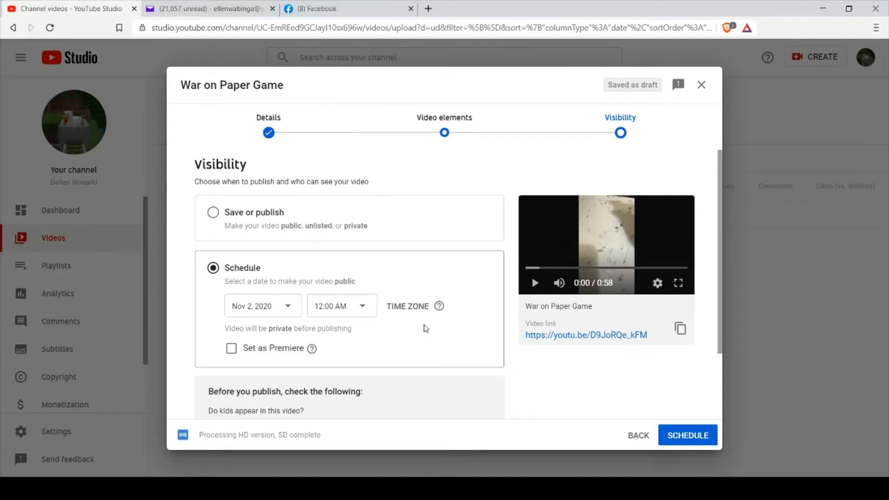
mouse_move(439, 306)
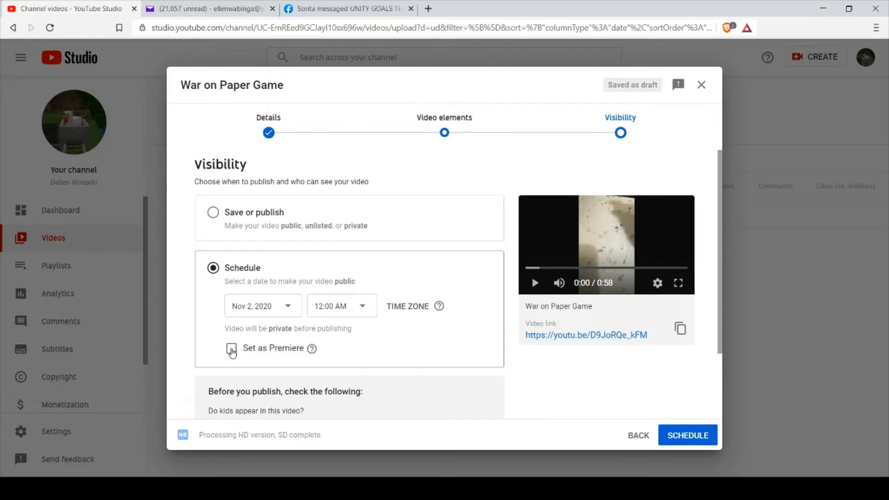
Set the scheduled video as a Premiere, schedule it, and close the confirmation.
click(231, 350)
scroll(514, 382, down, 2)
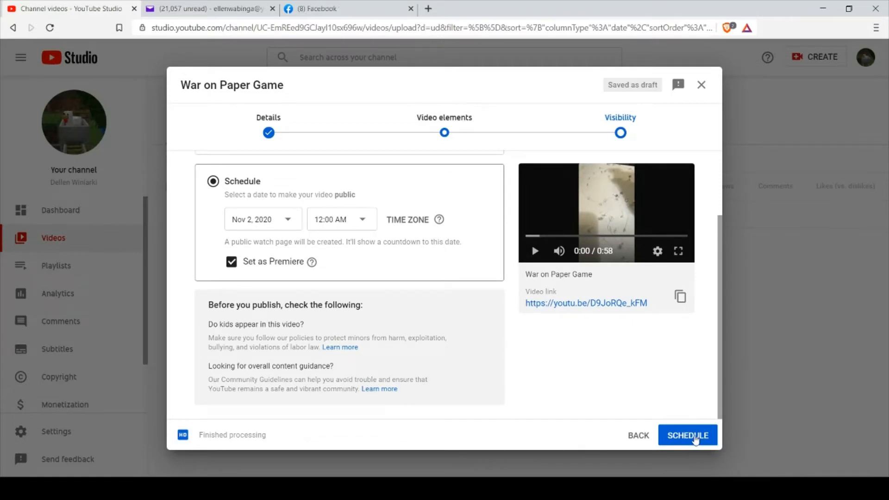
click(694, 438)
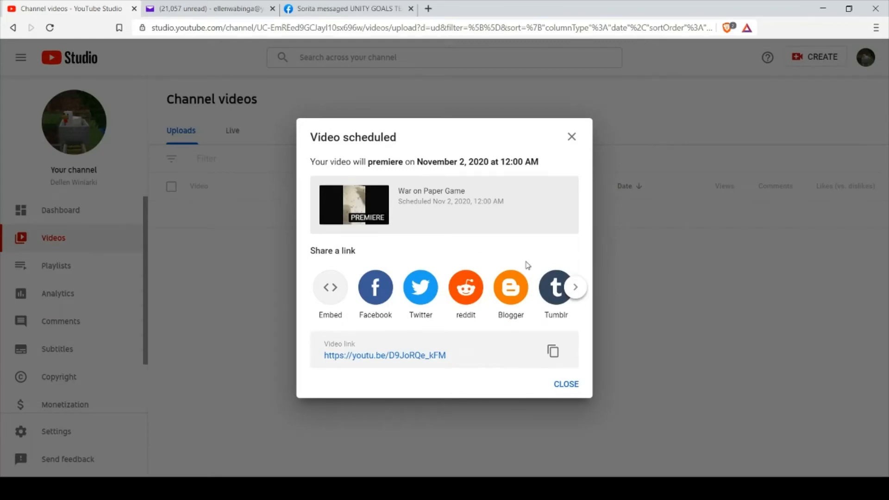
click(569, 389)
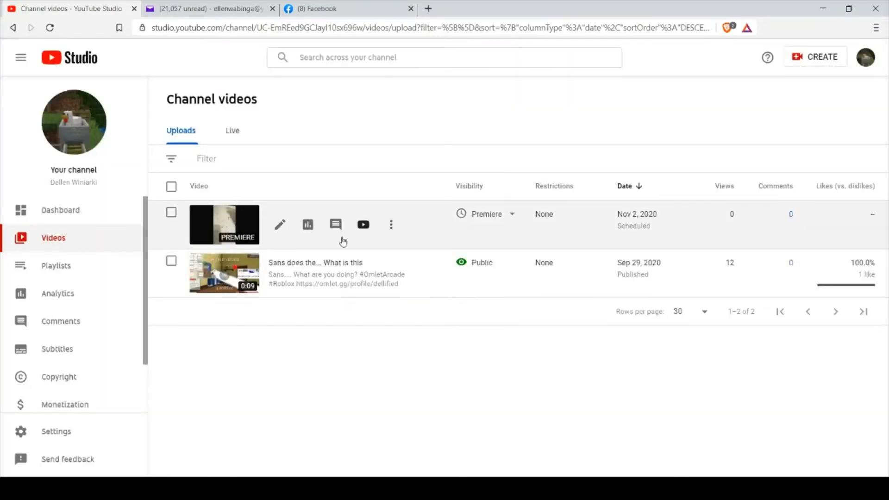
Open the War on Paper Game video's details and choose the colourful "WAR ON PAPER" frame as its thumbnail.
click(280, 226)
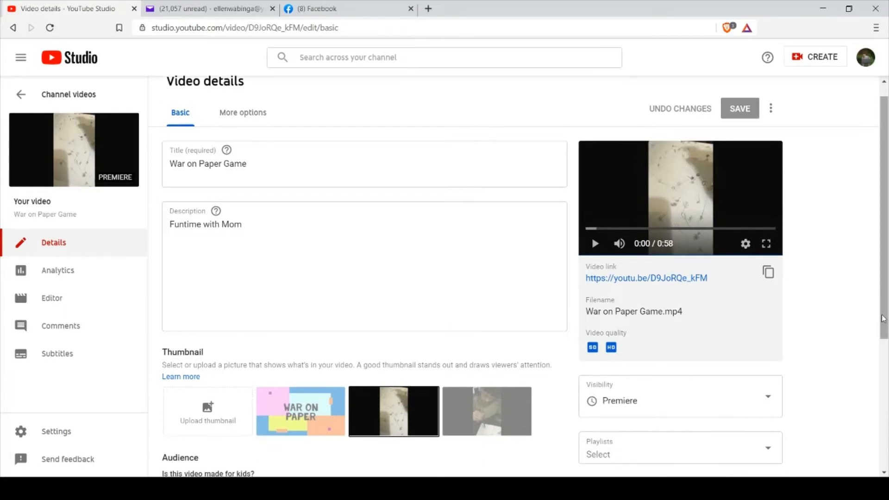
scroll(667, 369, down, 3)
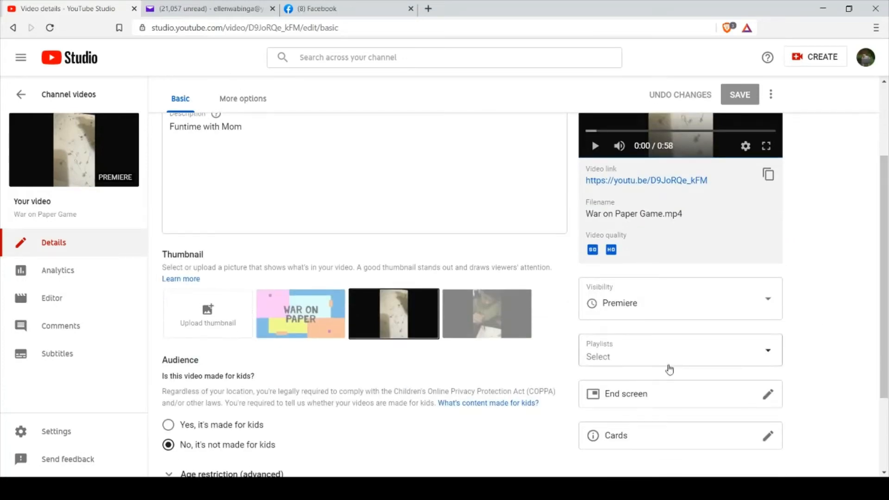
click(308, 326)
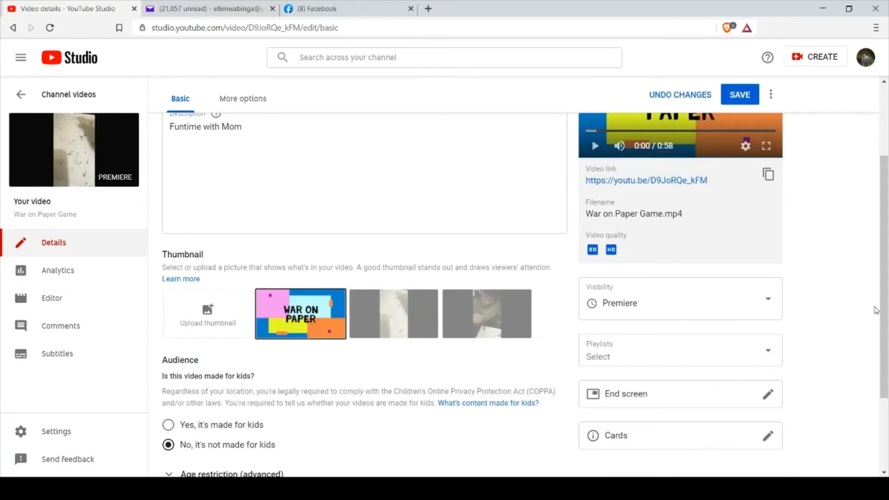
Add the tags "Philippine game", "fun" and "paper" to the War on Paper Game video.
scroll(885, 330, down, 3)
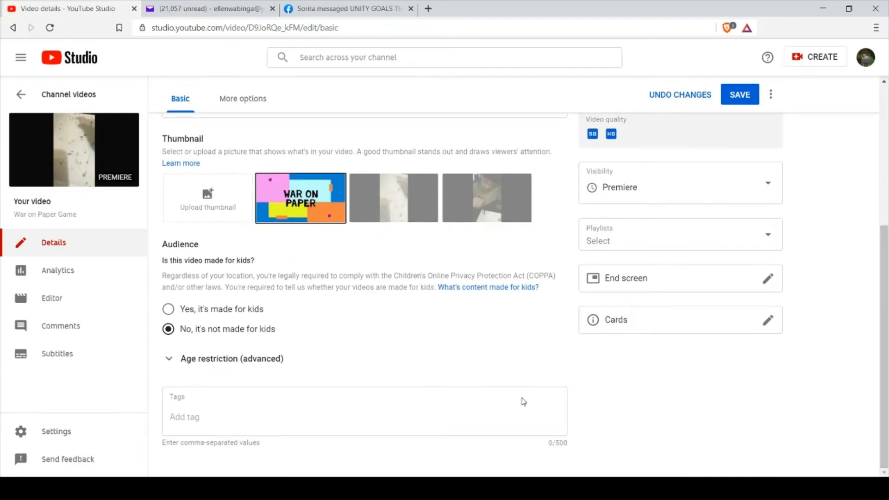
click(208, 424)
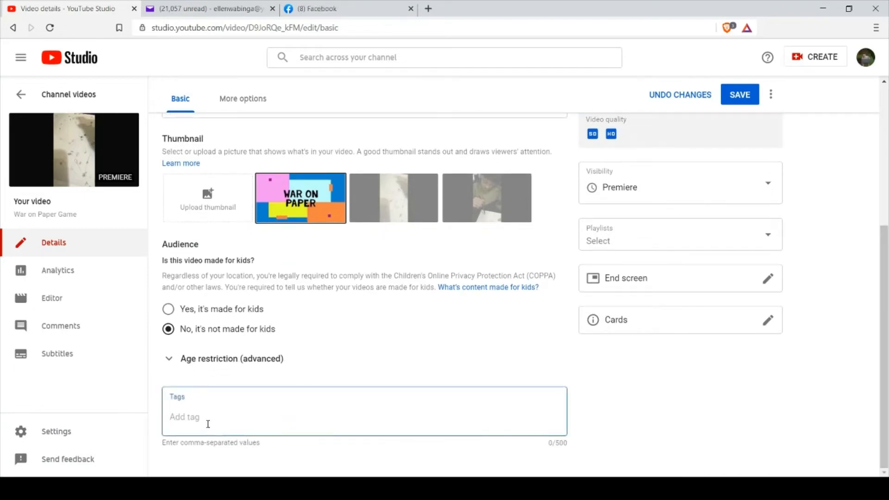
text(P)
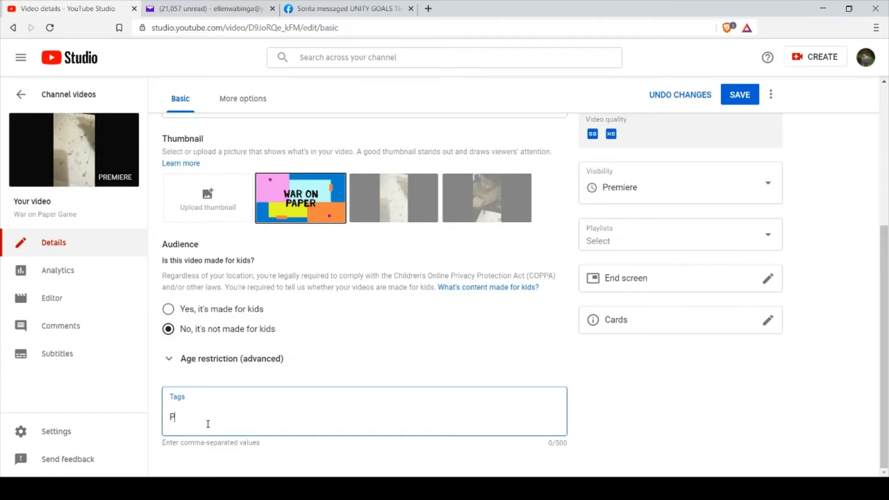
text(hilippine game)
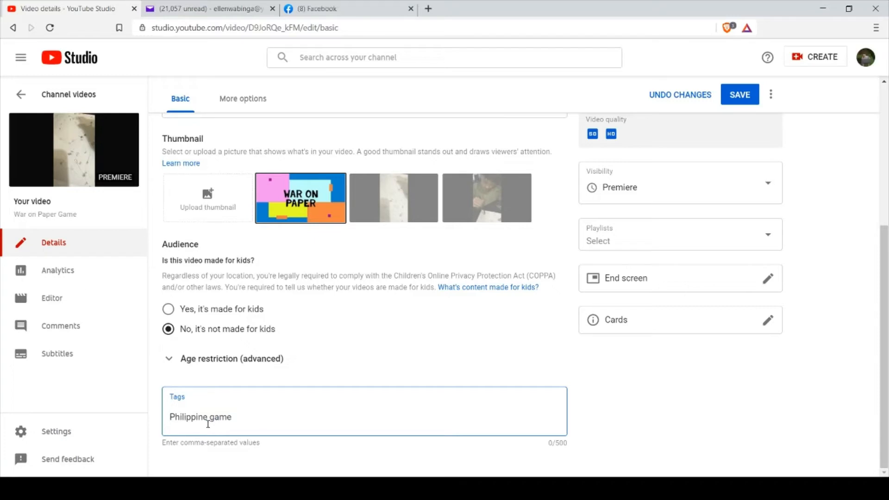
key(Return)
text(n)
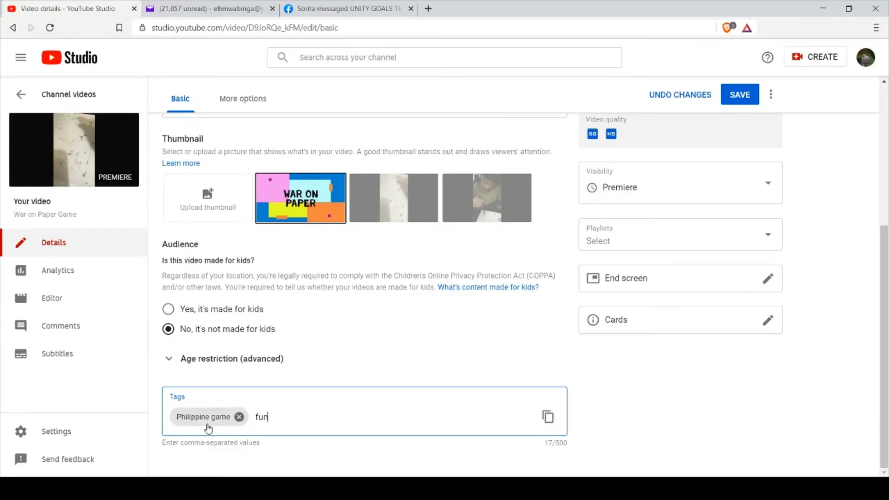
text(,)
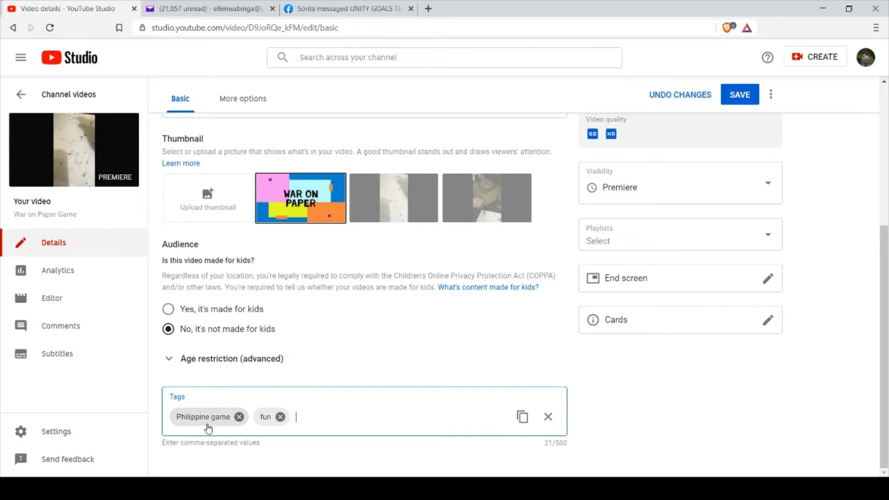
text(pa)
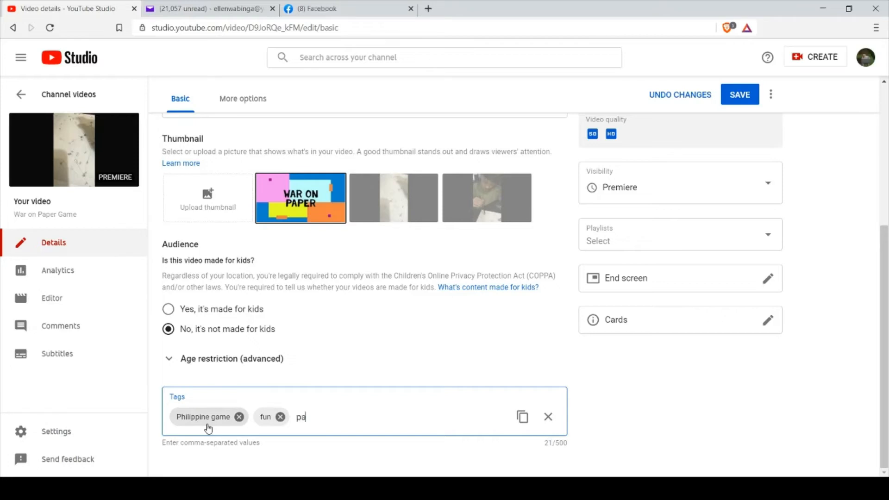
text(per,)
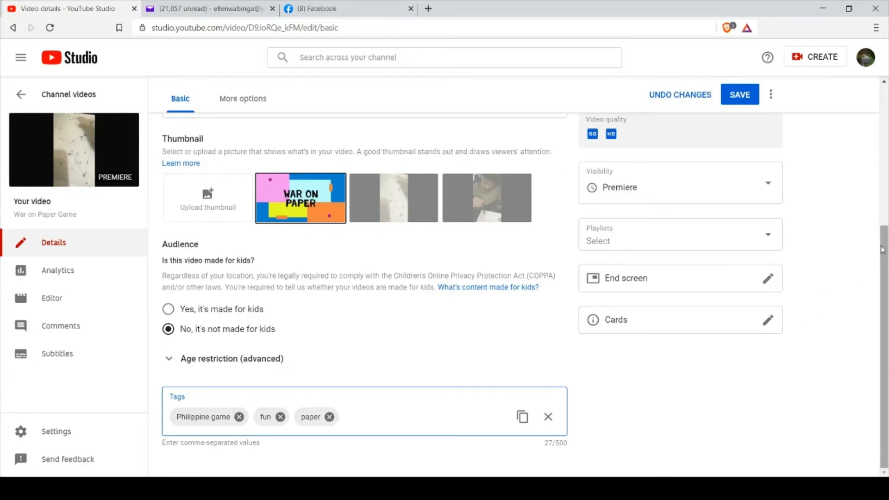
Try Public visibility with an instant Premiere, and return to the scheduled Premiere for Nov 2, 2020 at 12:00 AM.
scroll(885, 245, up, 3)
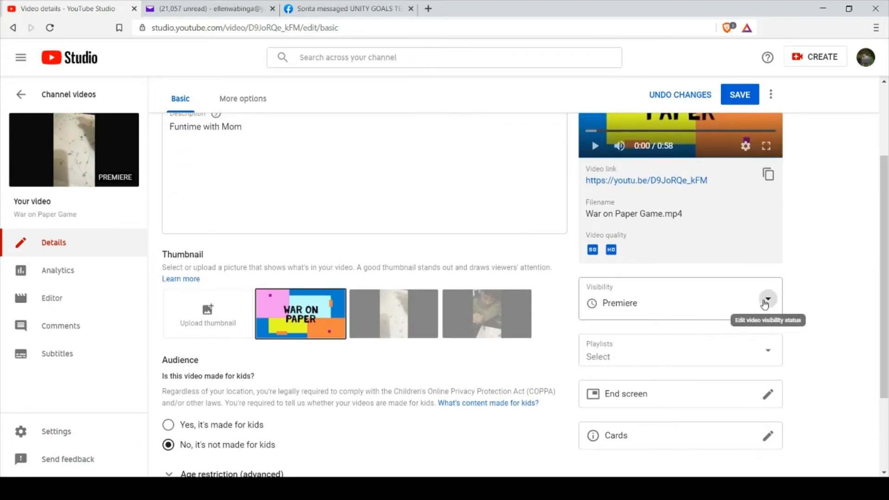
click(765, 304)
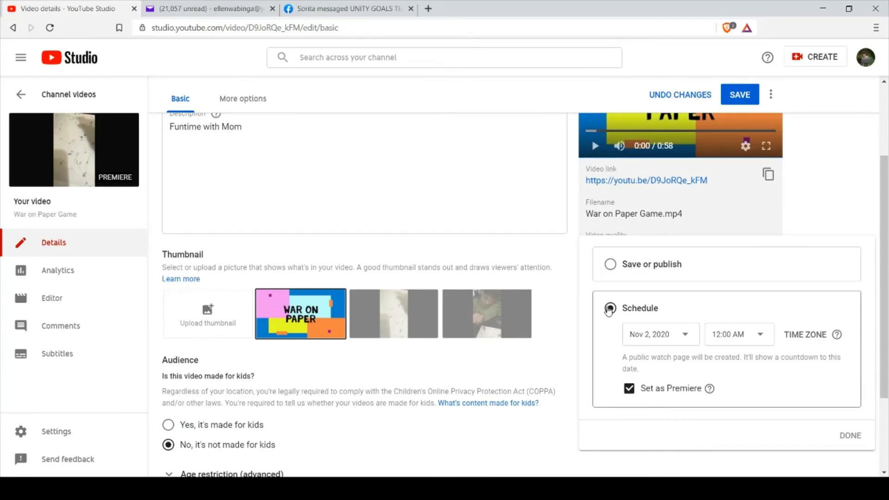
click(611, 265)
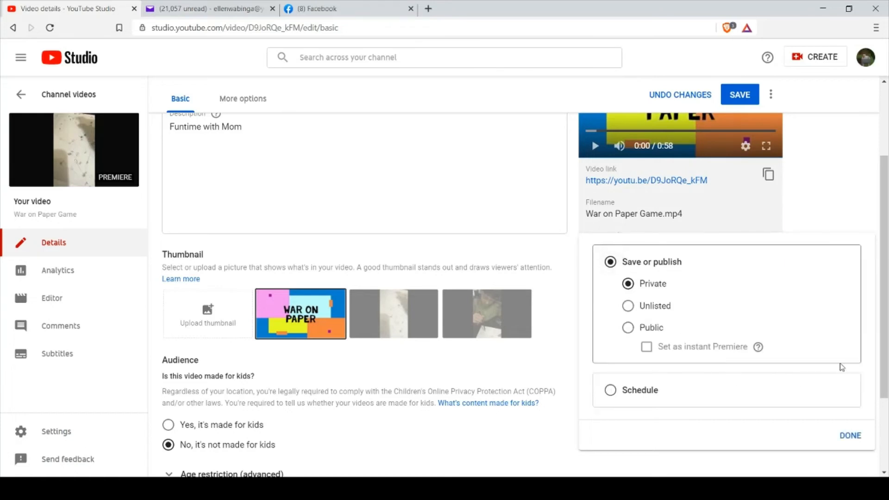
click(628, 329)
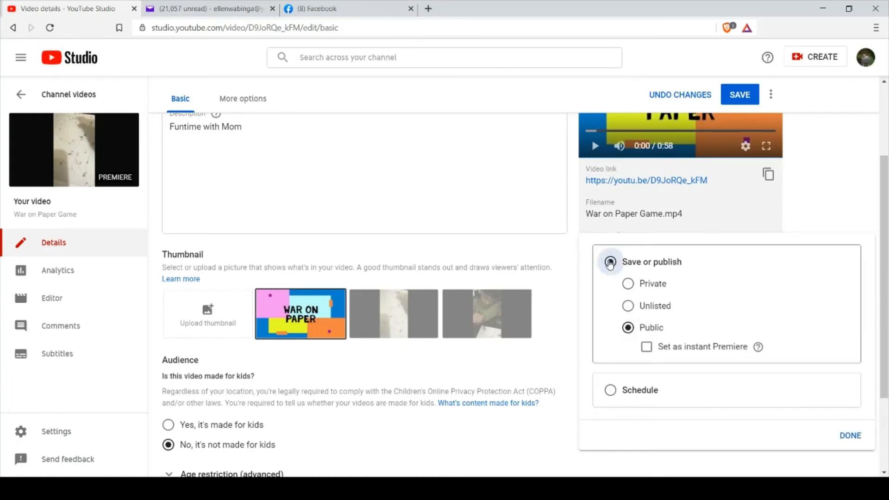
click(646, 348)
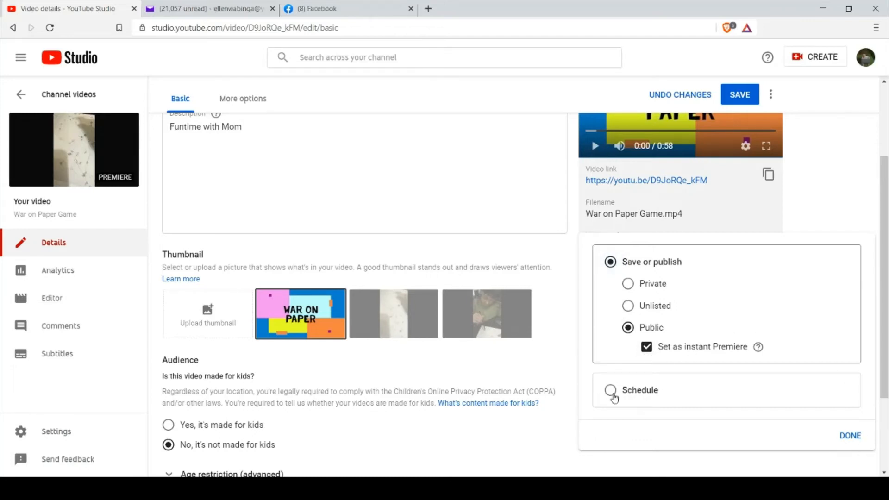
click(610, 391)
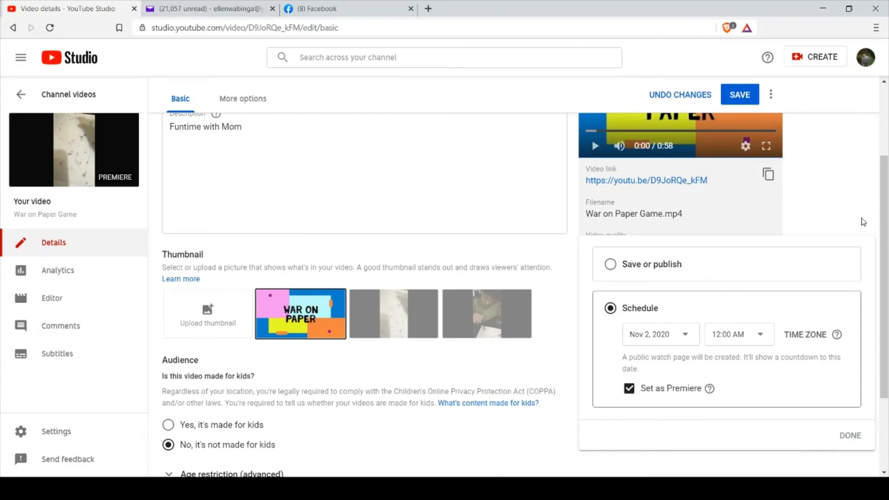
Close the visibility options, save the video's changes, and look over the saved details and tags.
click(742, 97)
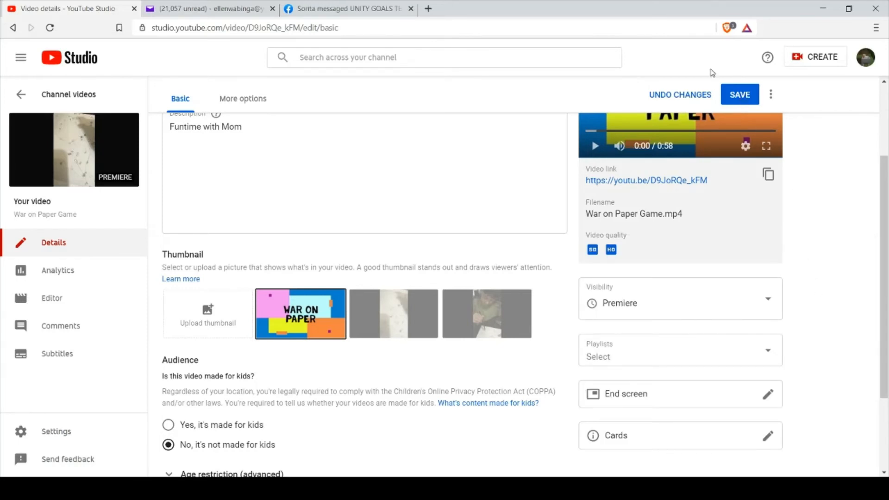
click(738, 98)
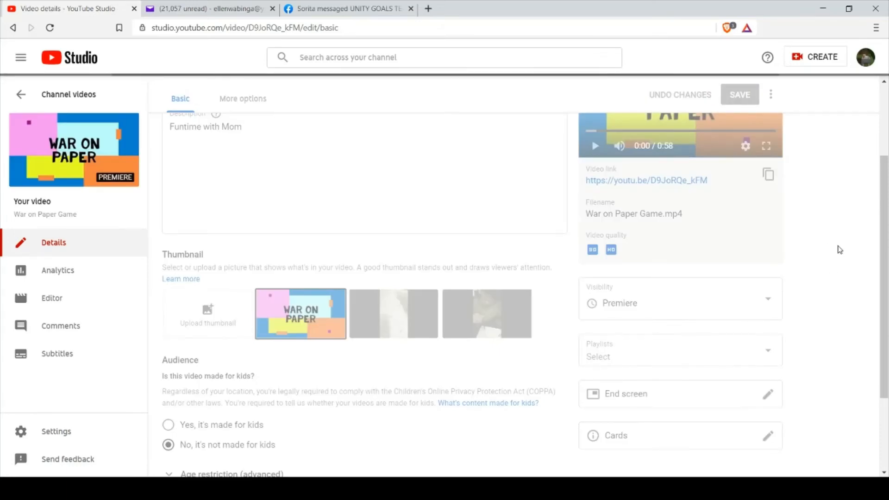
scroll(866, 249, down, 3)
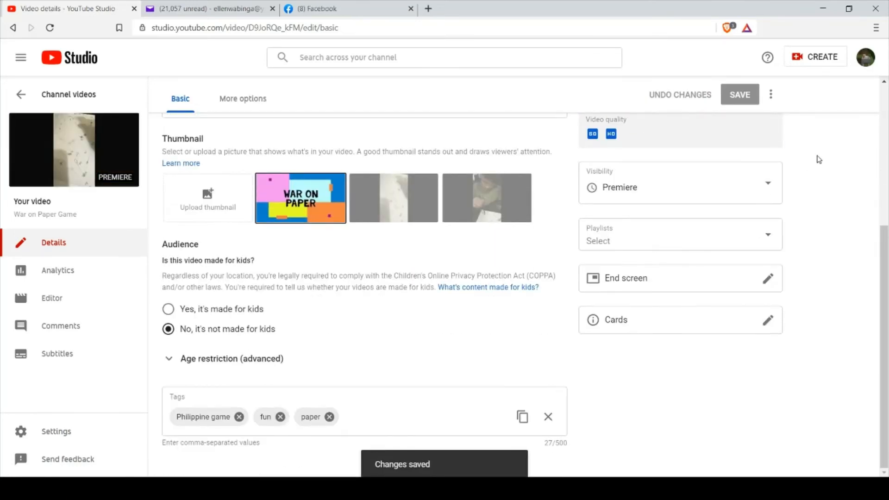
scroll(879, 245, up, 3)
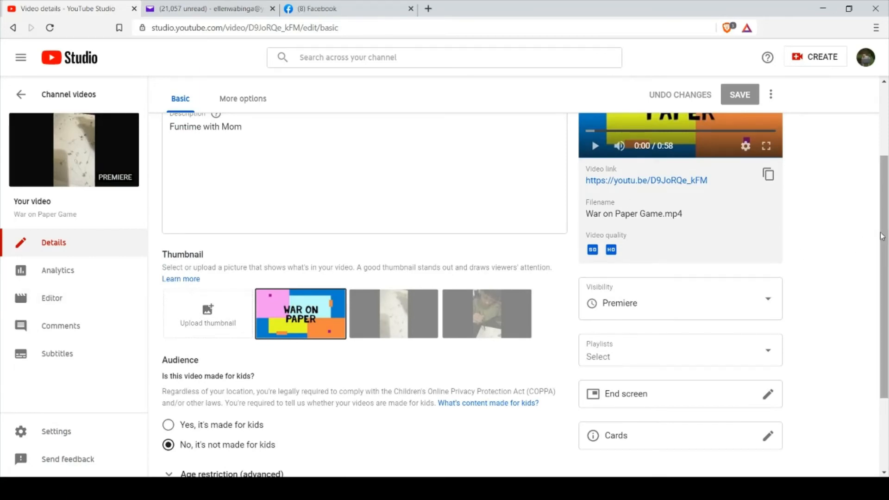
scroll(880, 241, up, 3)
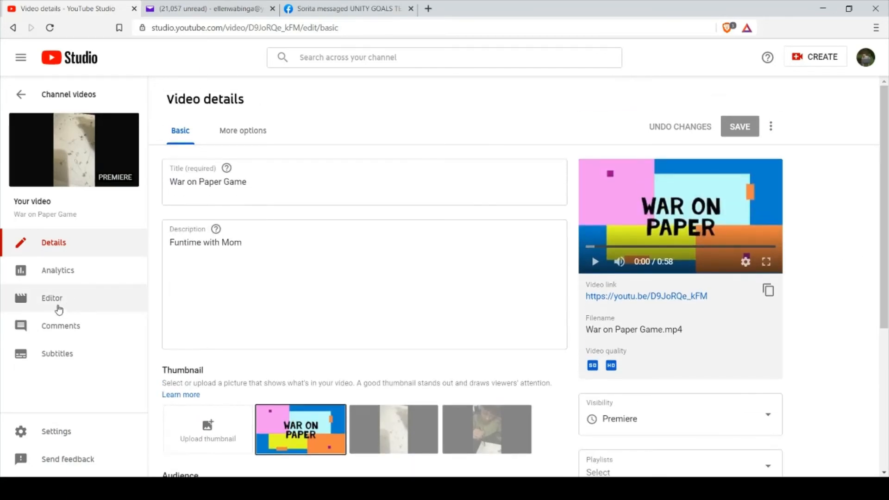
Look at the video's Editor page and return to its details.
click(58, 301)
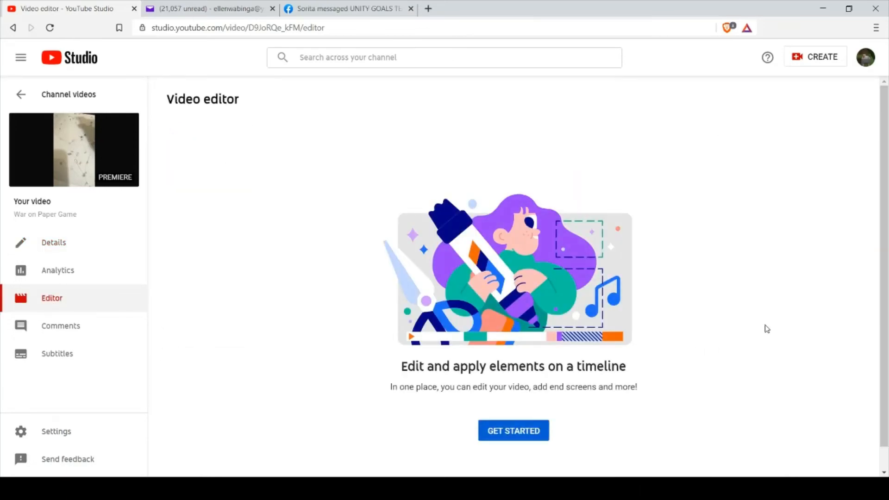
scroll(483, 407, down, 1)
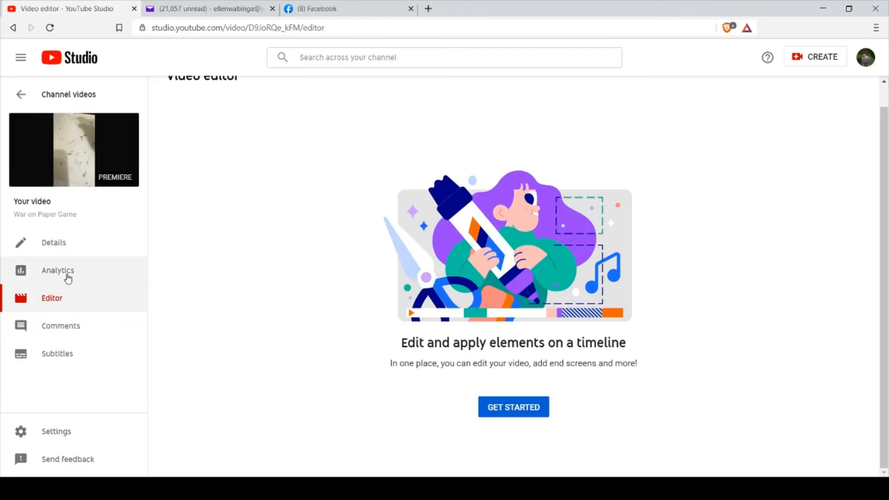
click(58, 245)
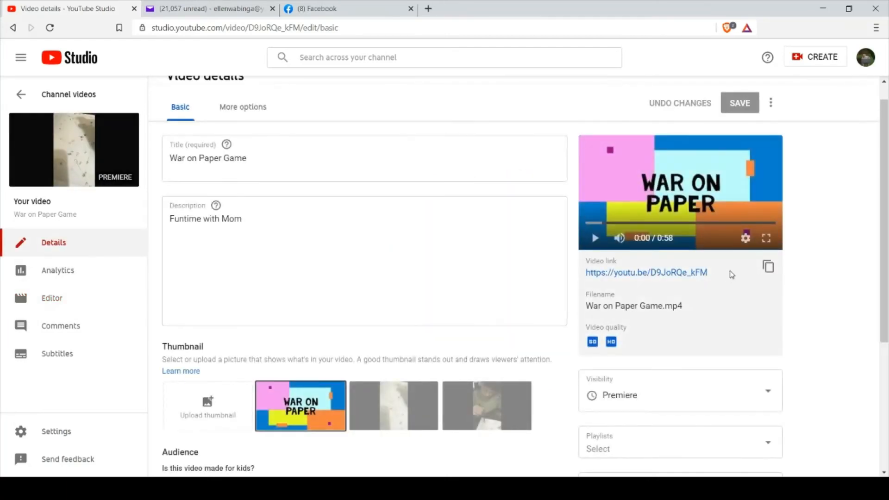
Play the War on Paper Game preview in full screen briefly and return to the video details.
click(767, 239)
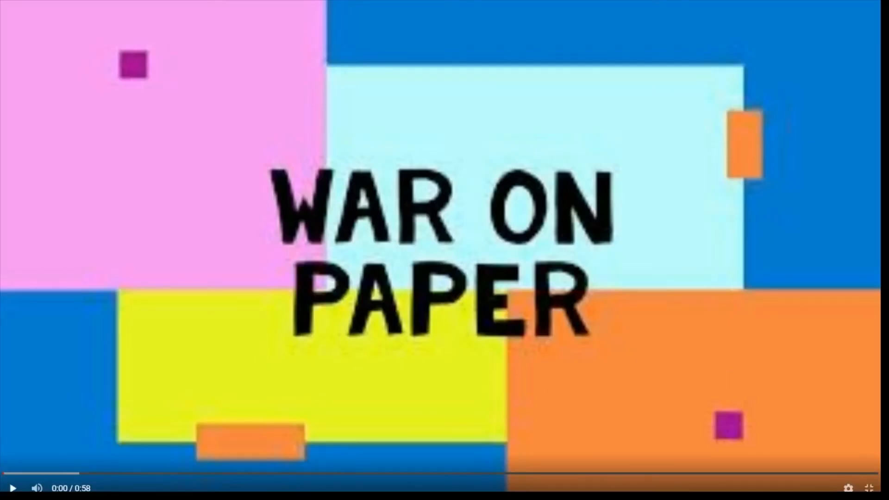
click(13, 489)
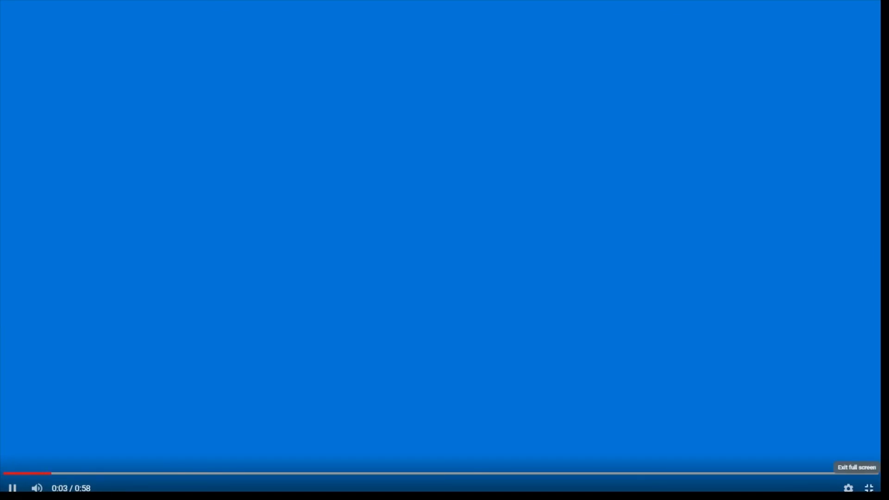
click(869, 488)
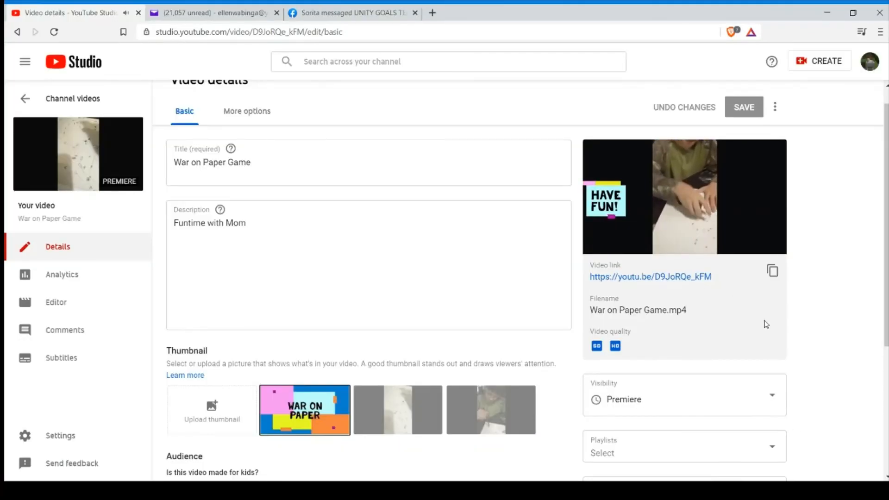
scroll(820, 360, down, 2)
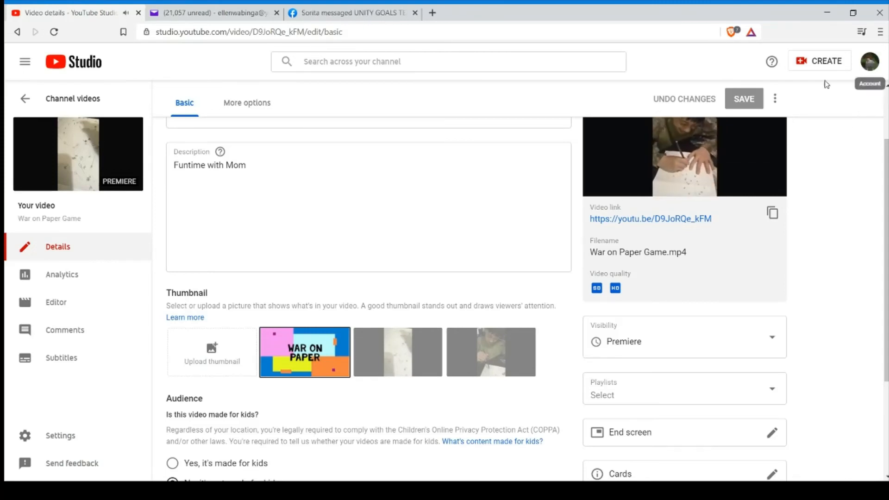
click(870, 64)
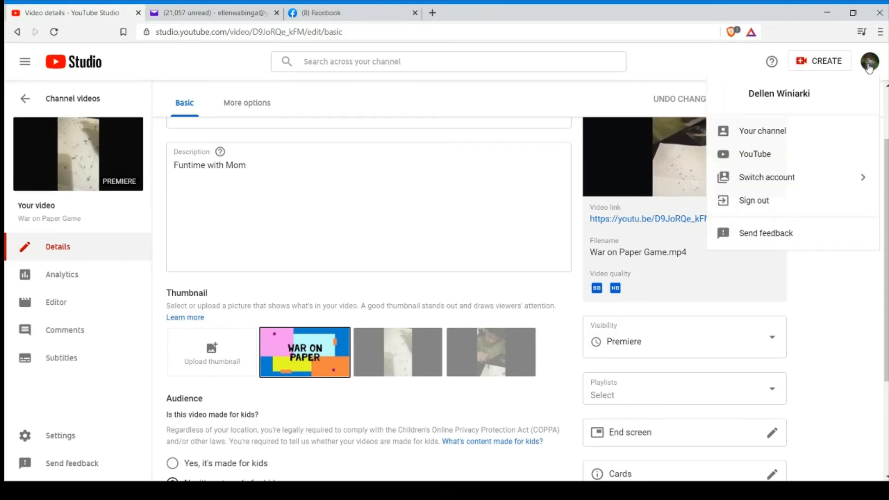
click(766, 131)
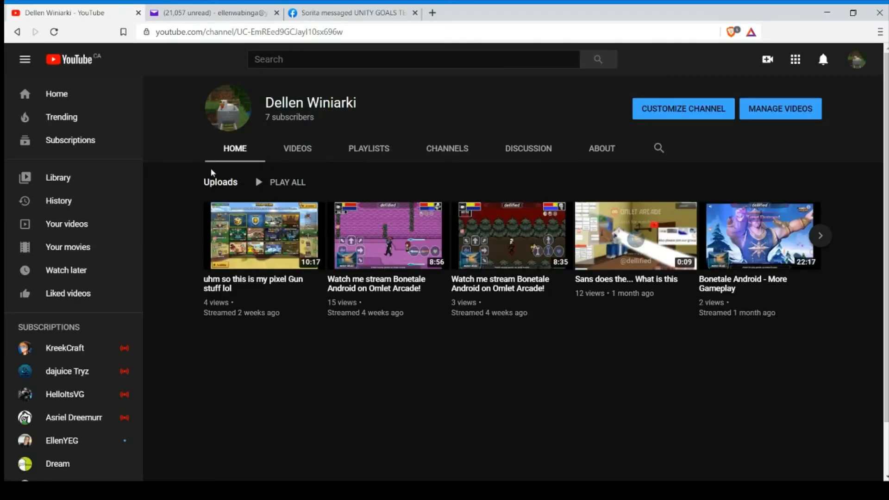
click(305, 150)
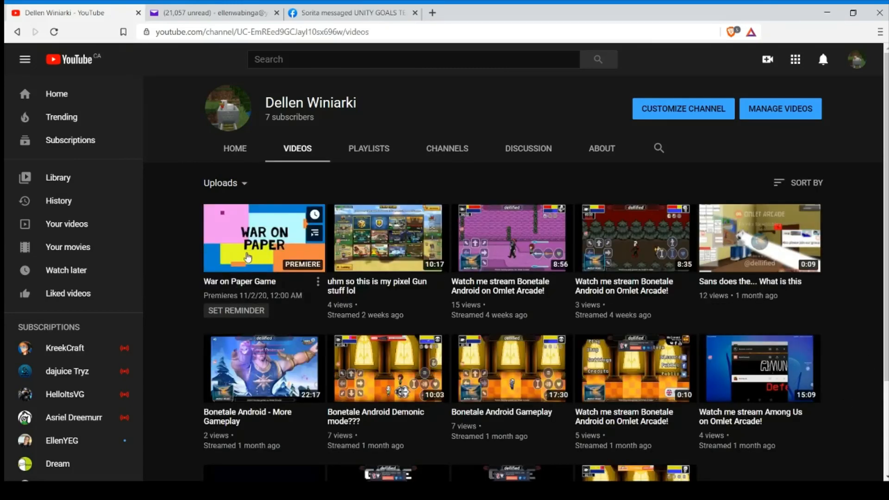
click(240, 282)
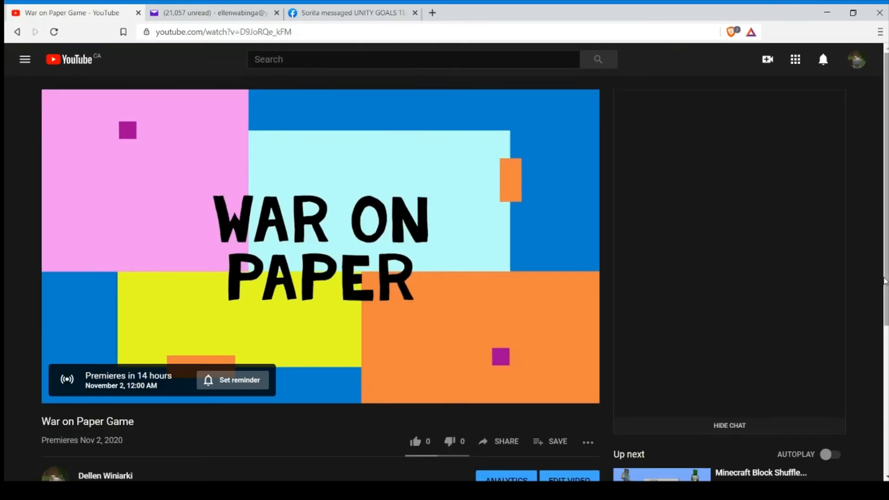
scroll(885, 281, down, 3)
scroll(886, 281, up, 3)
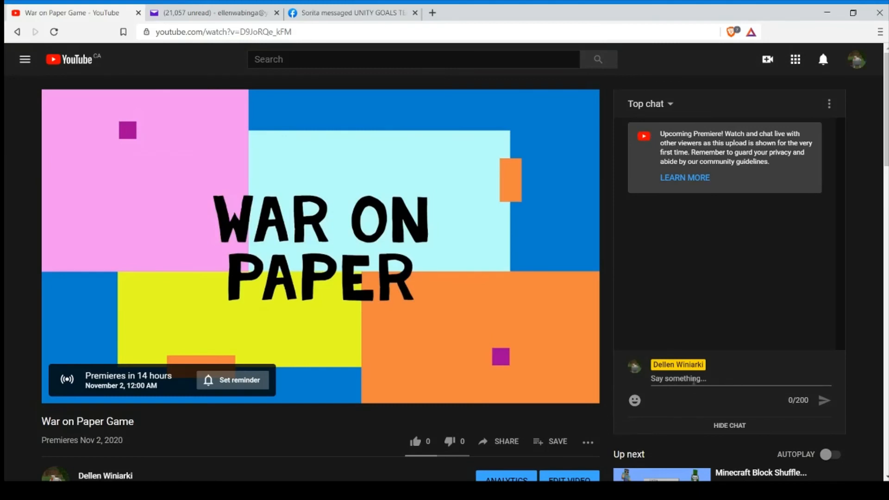
scroll(875, 358, down, 3)
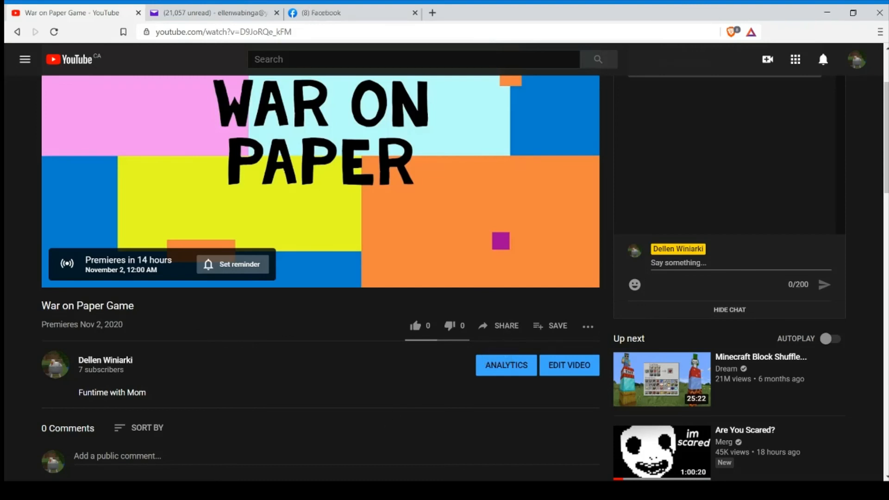
scroll(876, 348, down, 3)
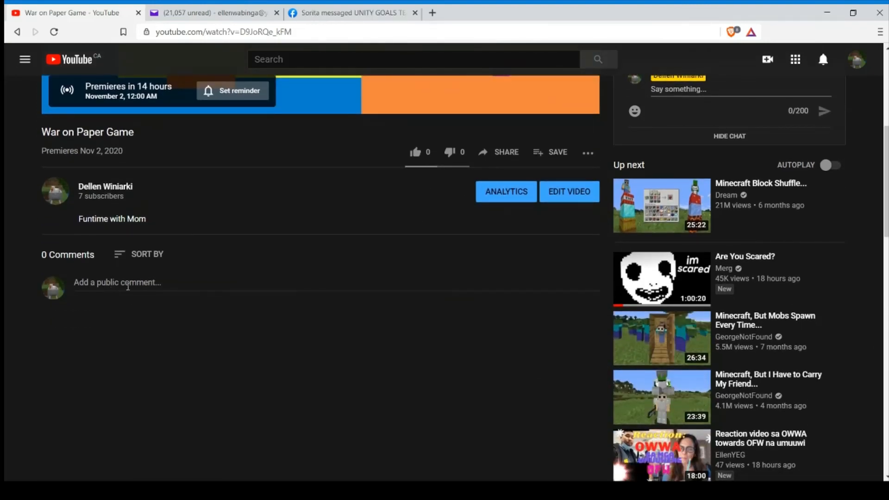
scroll(754, 201, up, 2)
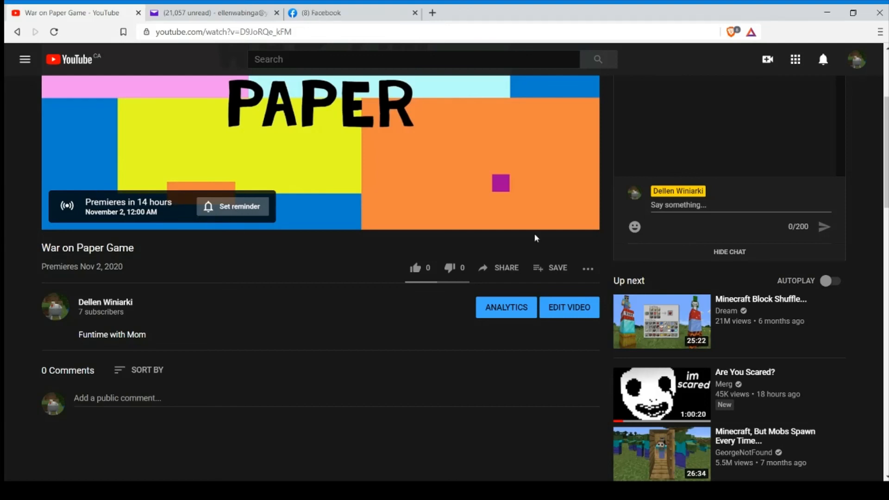
scroll(886, 176, up, 3)
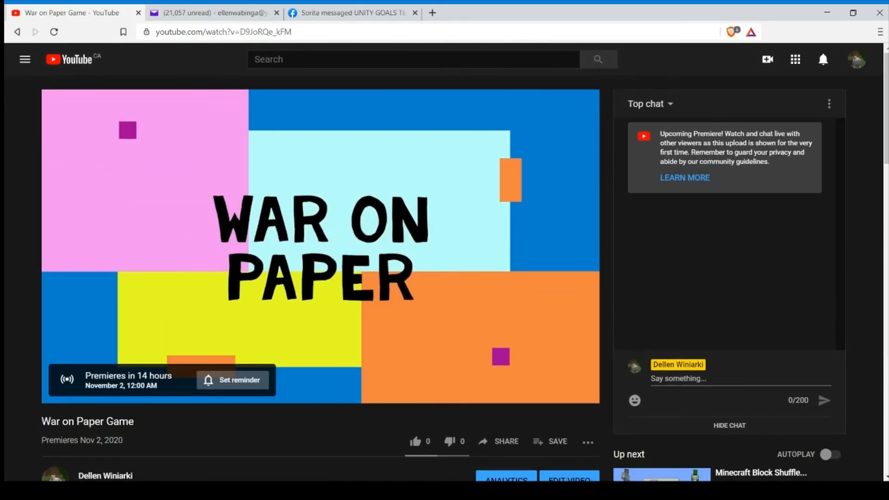
scroll(825, 245, down, 1)
scroll(824, 246, up, 1)
scroll(885, 160, down, 3)
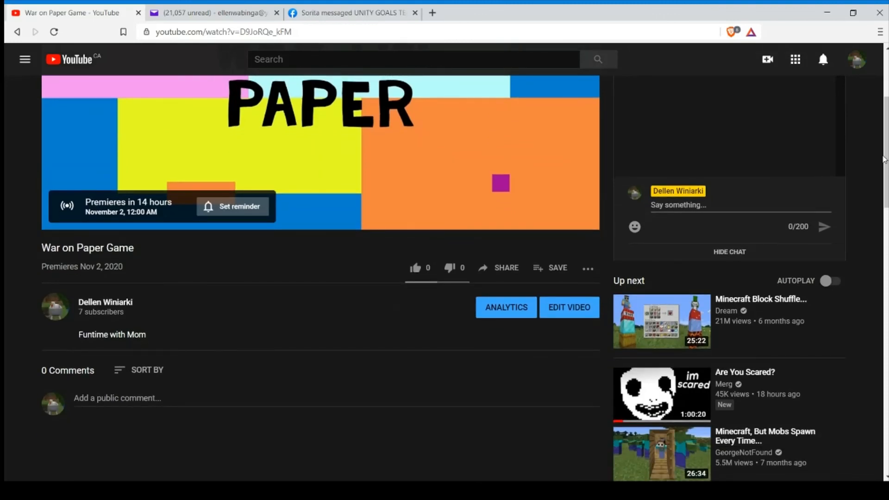
scroll(885, 159, up, 3)
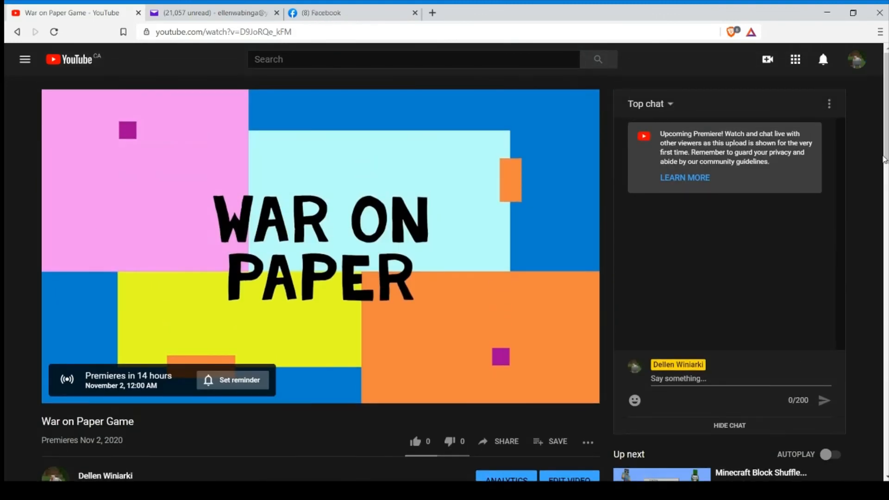